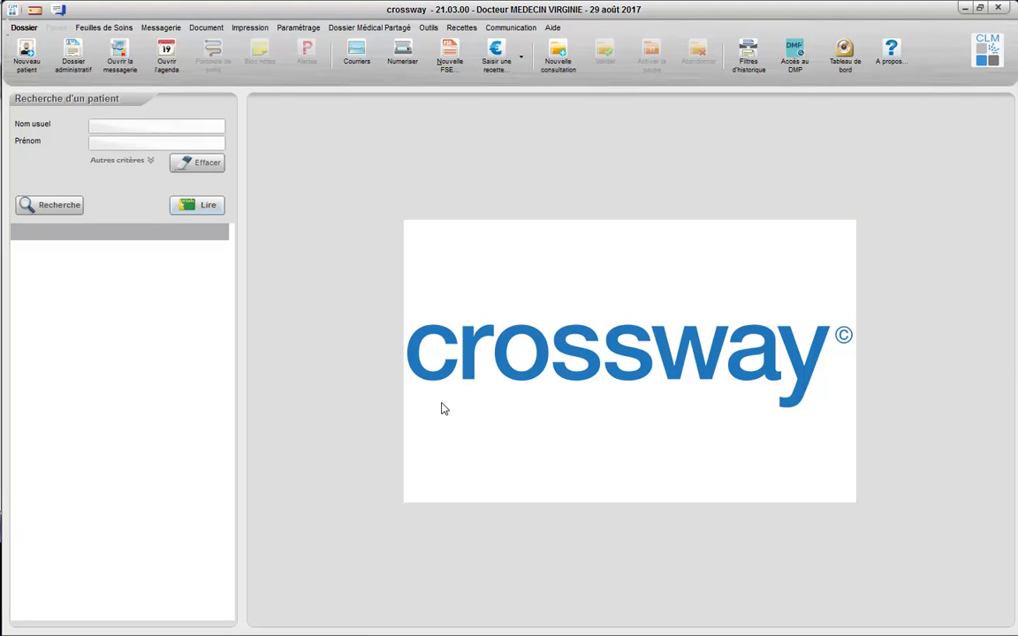
Read the carte Vitale, confirm the billing date, and select the first beneficiary.
left_click(198, 204)
left_click(616, 395)
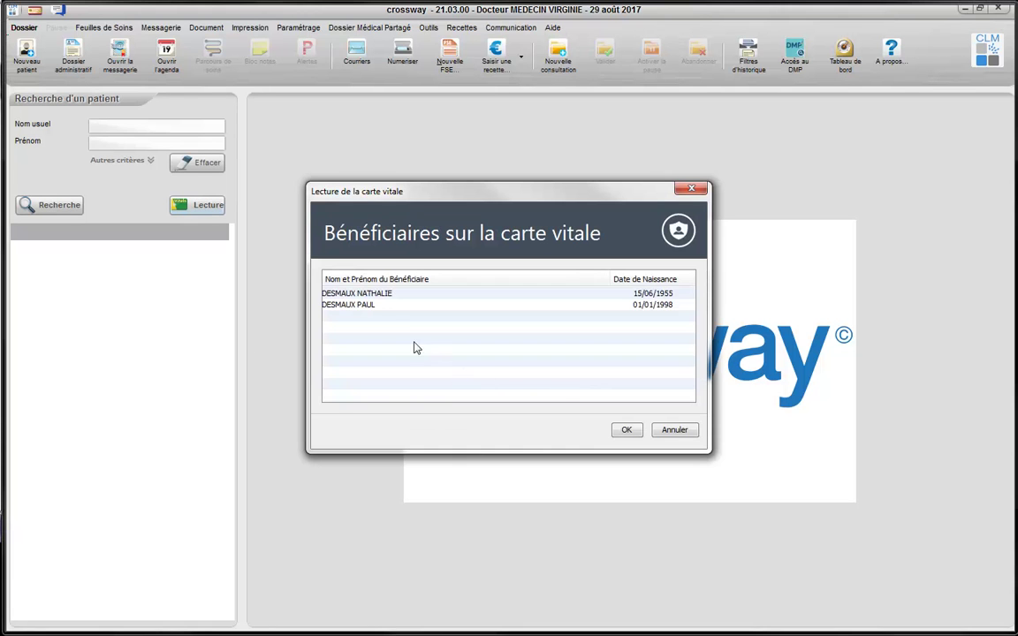
left_click(395, 294)
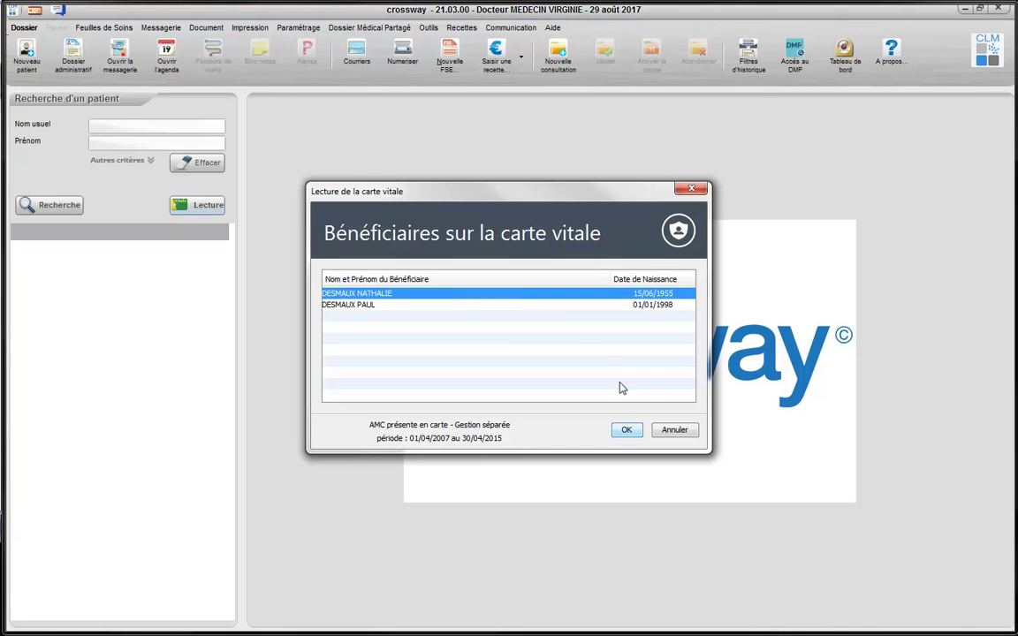
left_click(626, 431)
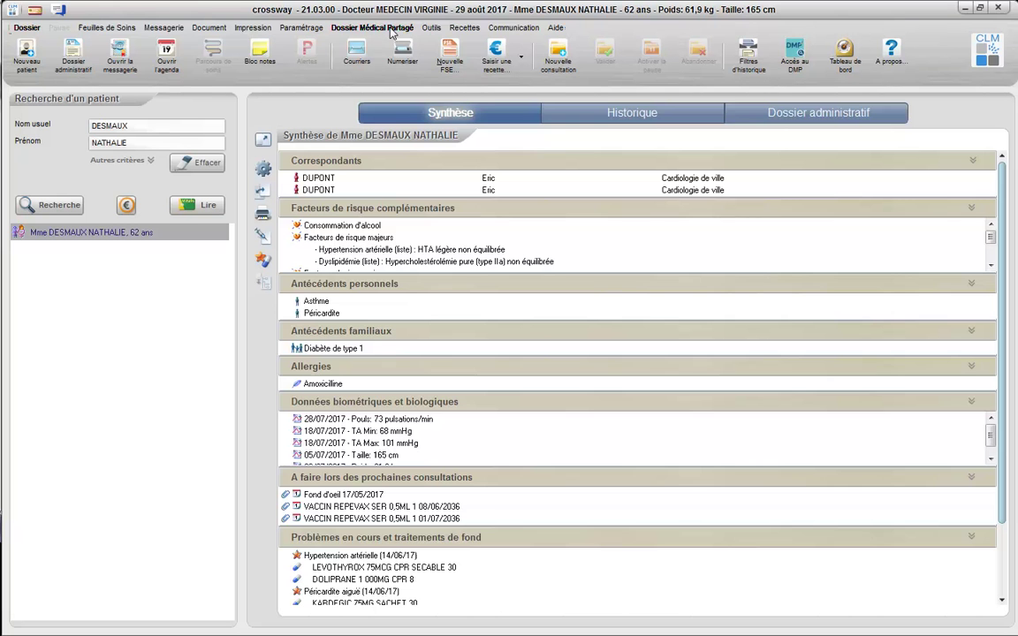
Try activating the patient's DMP access account via Gestion des dossiers DMP.
left_click(390, 30)
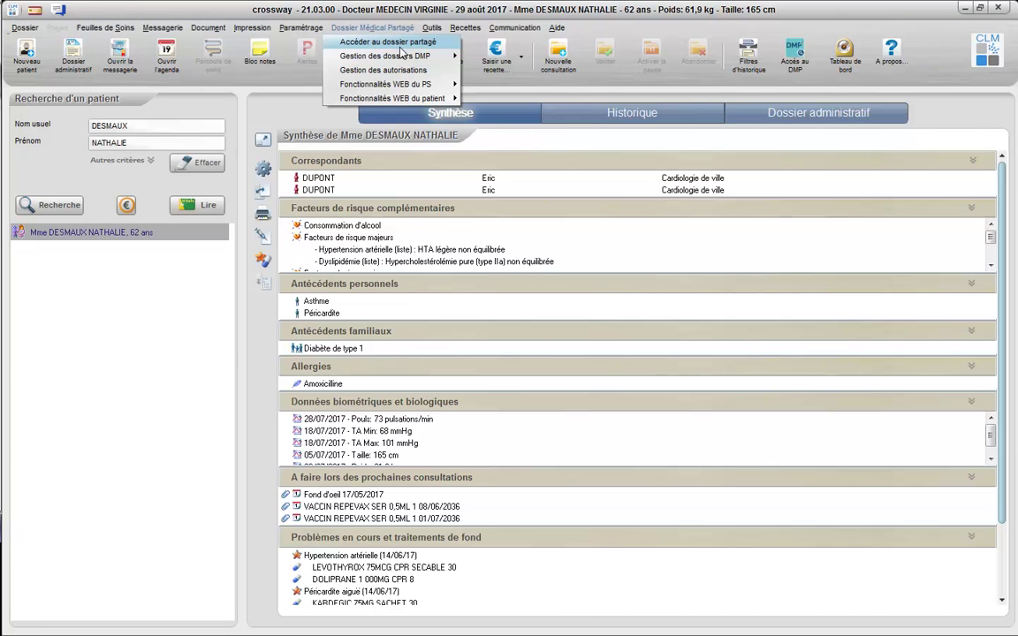
mouse_move(402, 59)
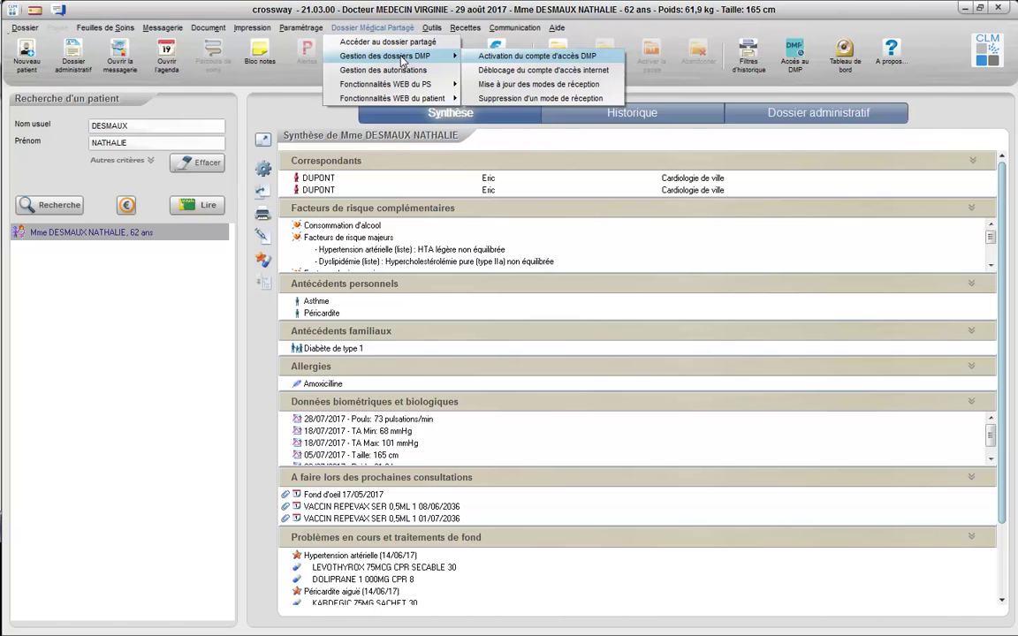
left_click(497, 58)
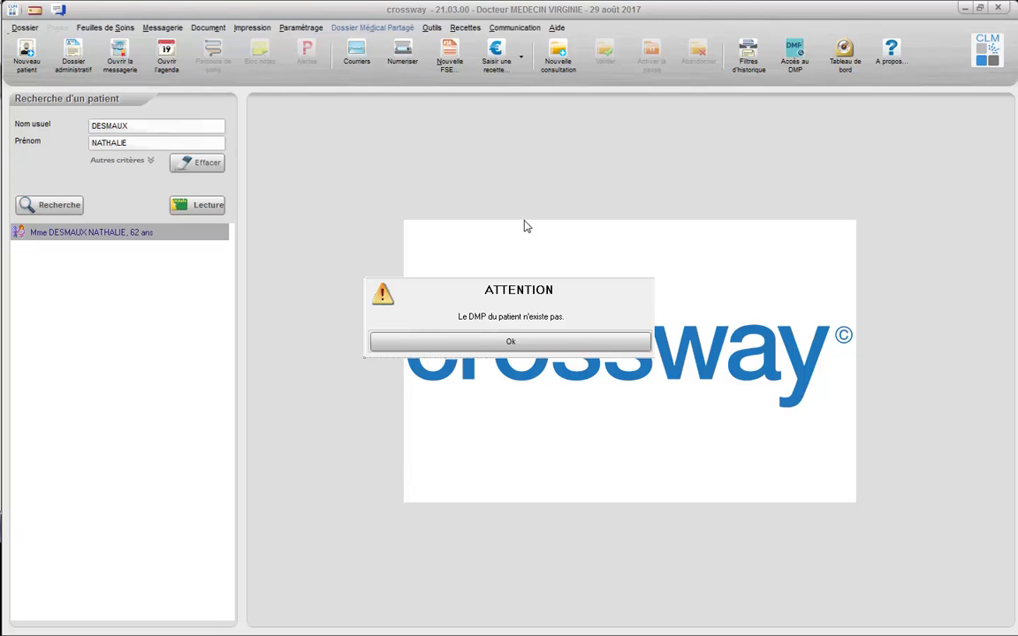
Acknowledge the missing-DMP warning, validate the Création du DMP form, and confirm creation.
left_click(526, 344)
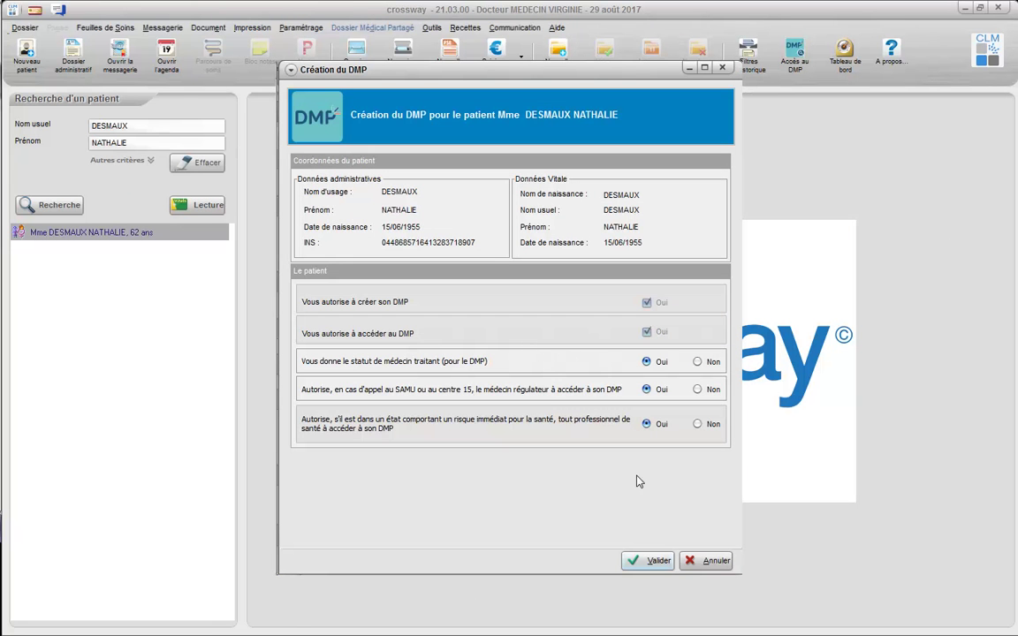
left_click(645, 561)
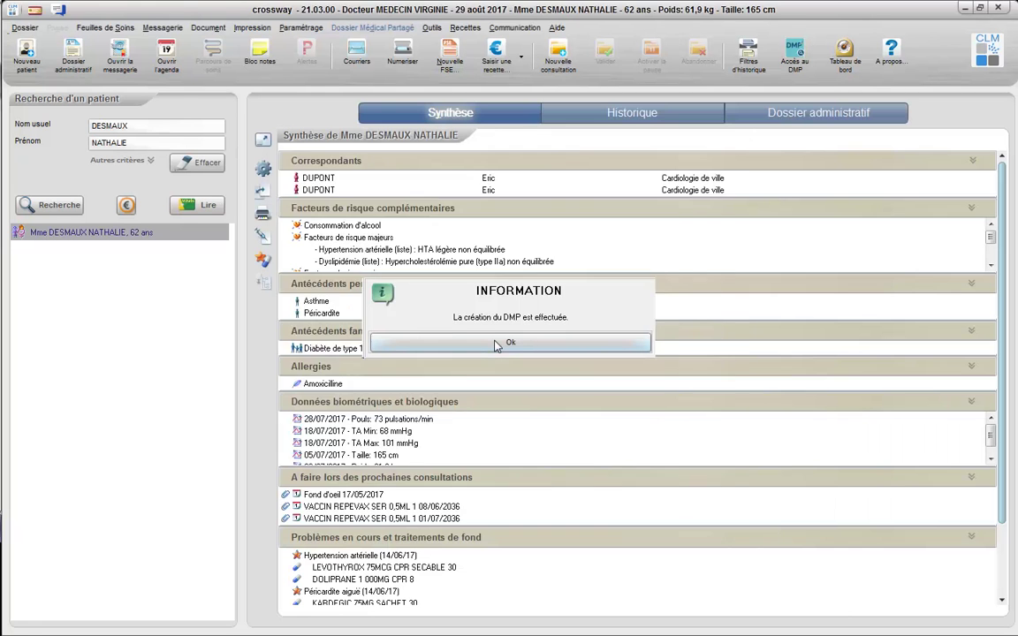
left_click(497, 345)
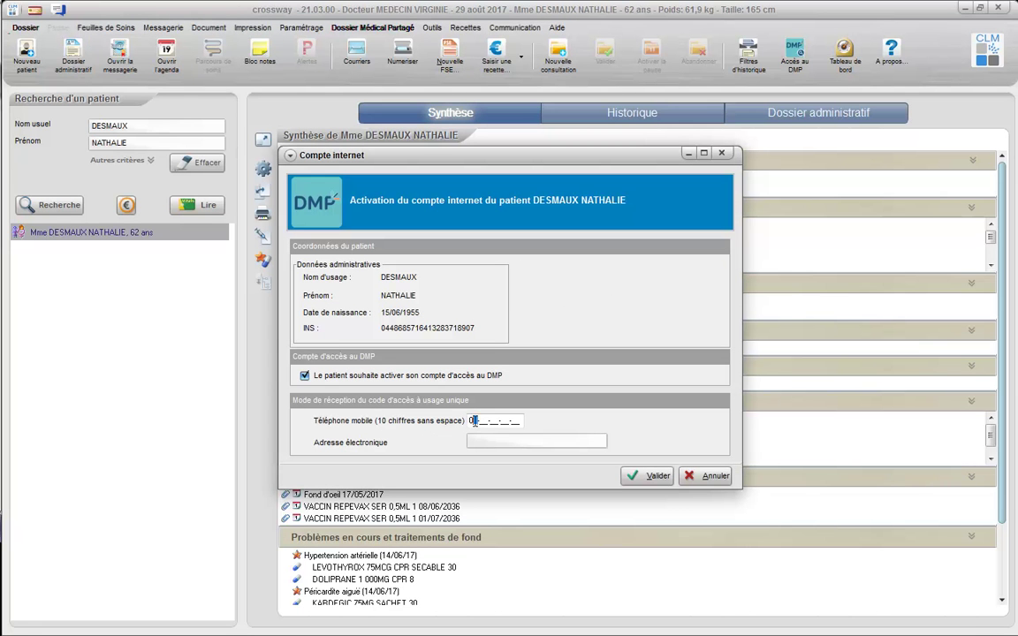
Enter the patient's mobile number and e-mail address, validate, and acknowledge the print notice.
left_click(487, 439)
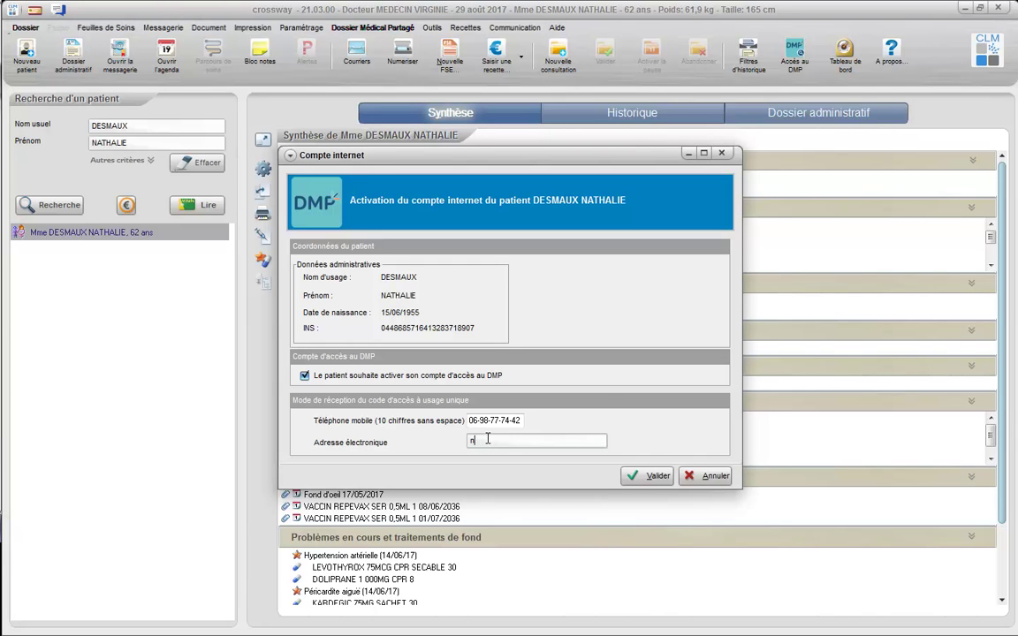
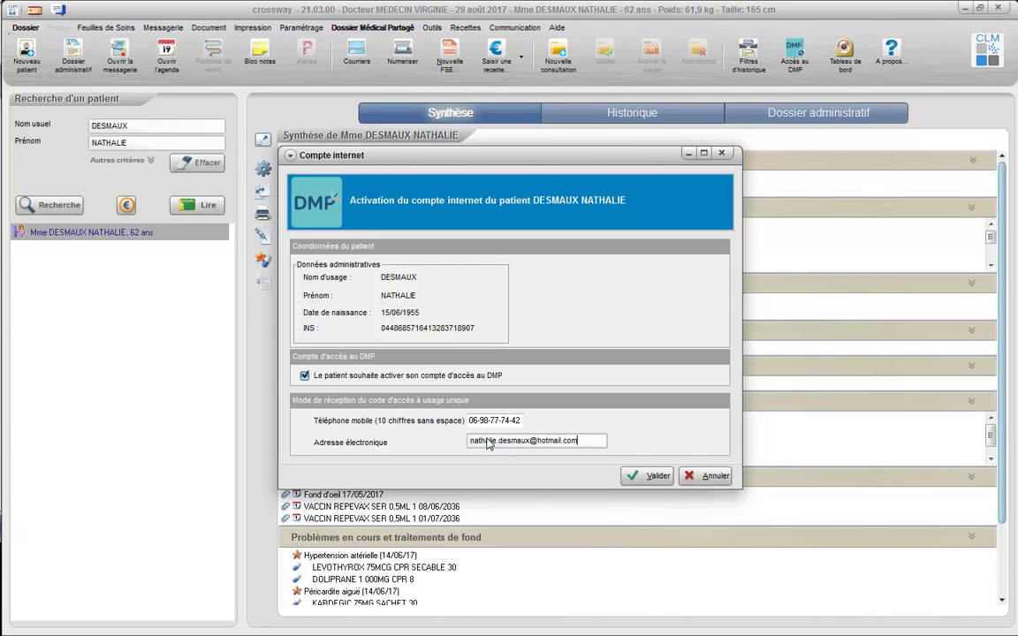
left_click(633, 476)
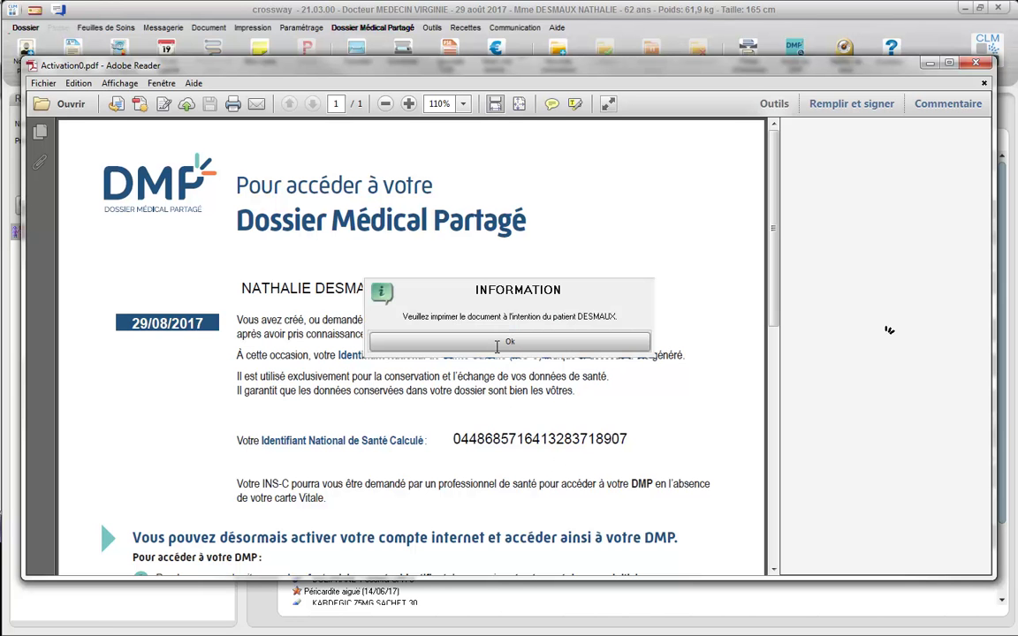
left_click(504, 342)
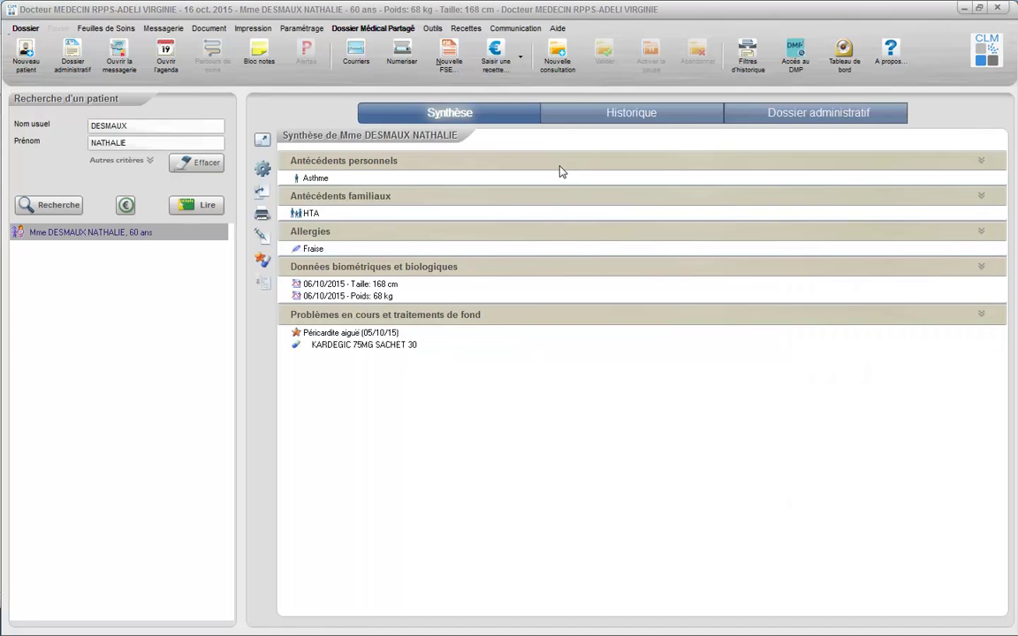
Start a Fièvre consultation, prescribe DOLIPRANE 1 000MG CPR 8, and validate it.
left_click(558, 58)
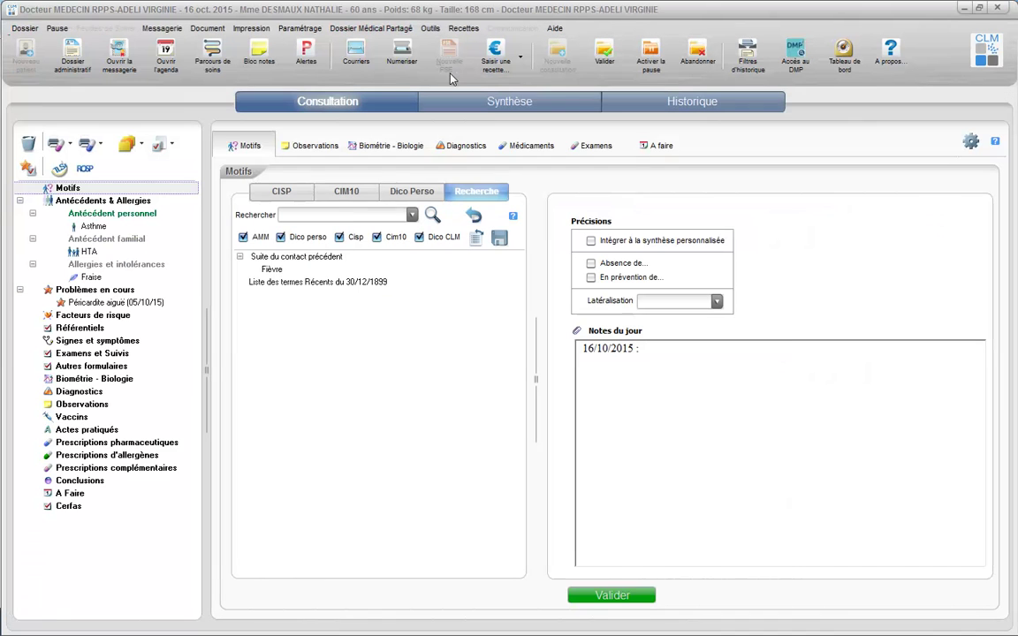
left_click(266, 269)
type("D")
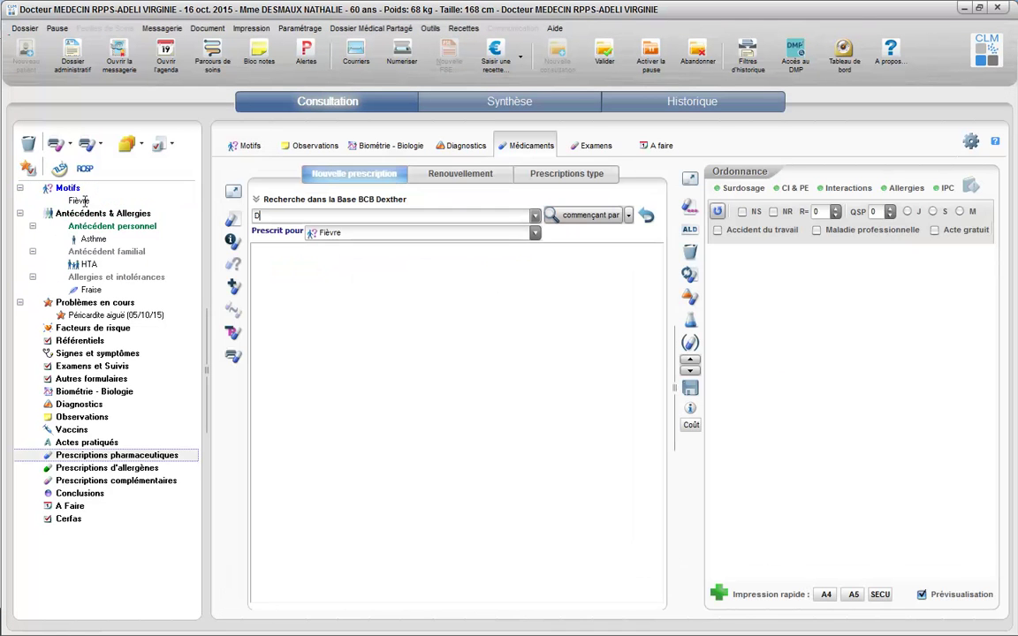
type("OLIPRANE")
key("Return")
double_click(295, 278)
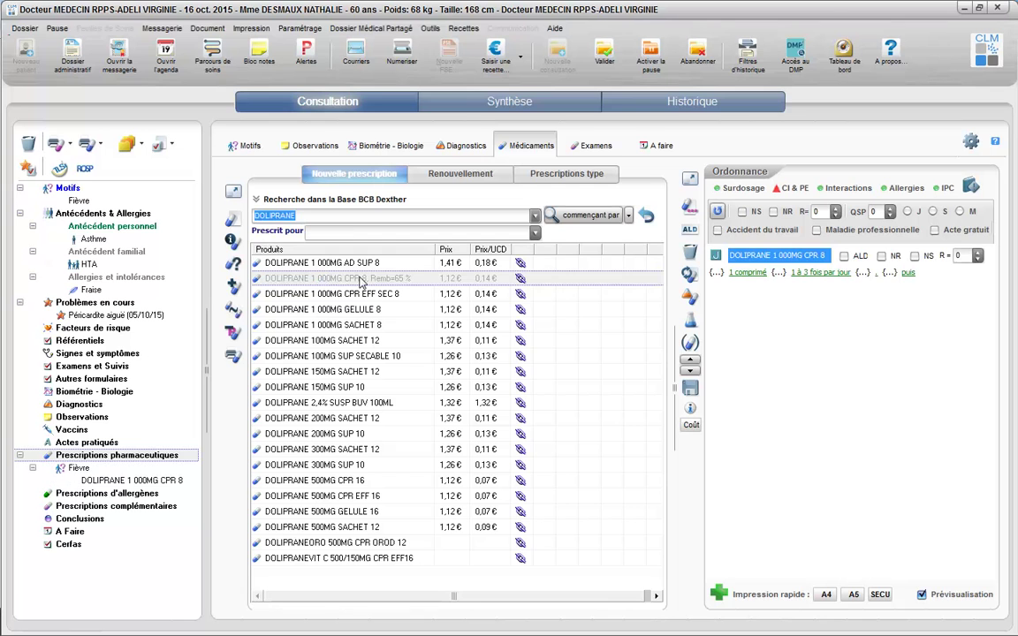
left_click(615, 69)
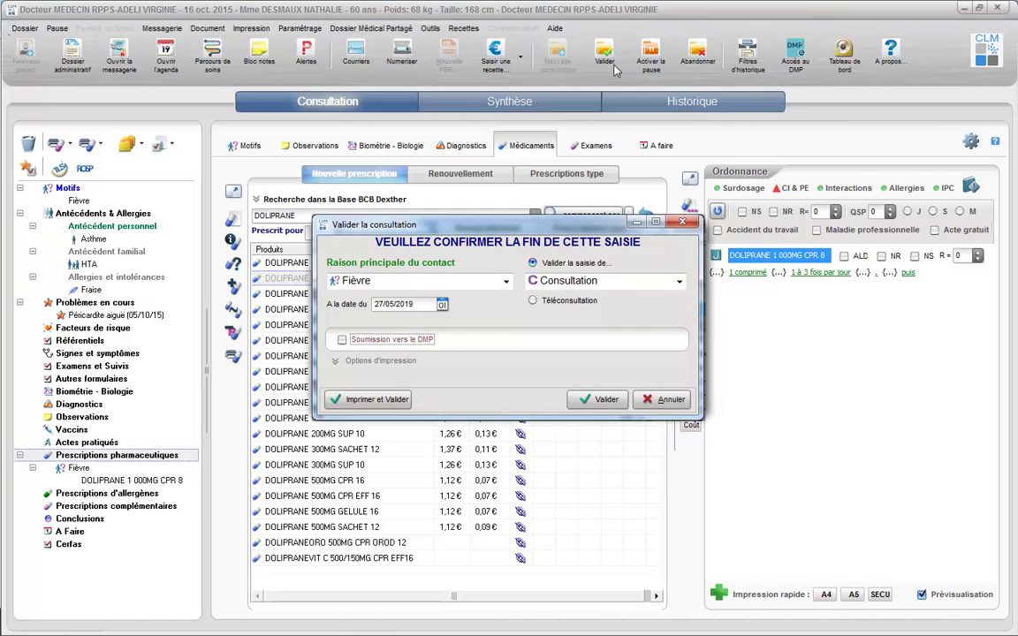
Enable Soumission vers le DMP, confirm the end of consultation, and save the synthesis export.
left_click(410, 341)
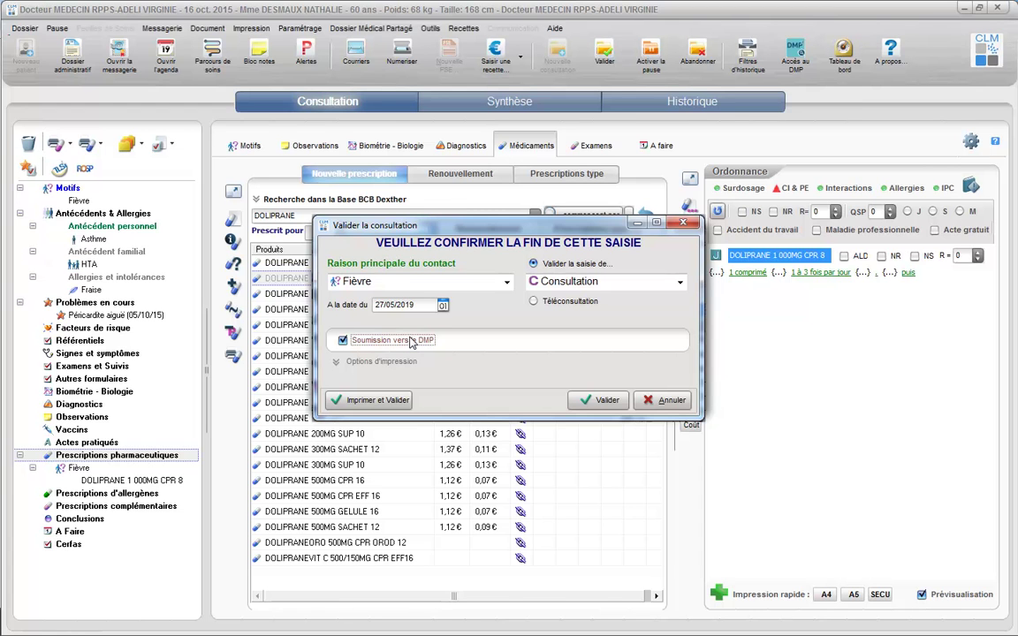
left_click(582, 402)
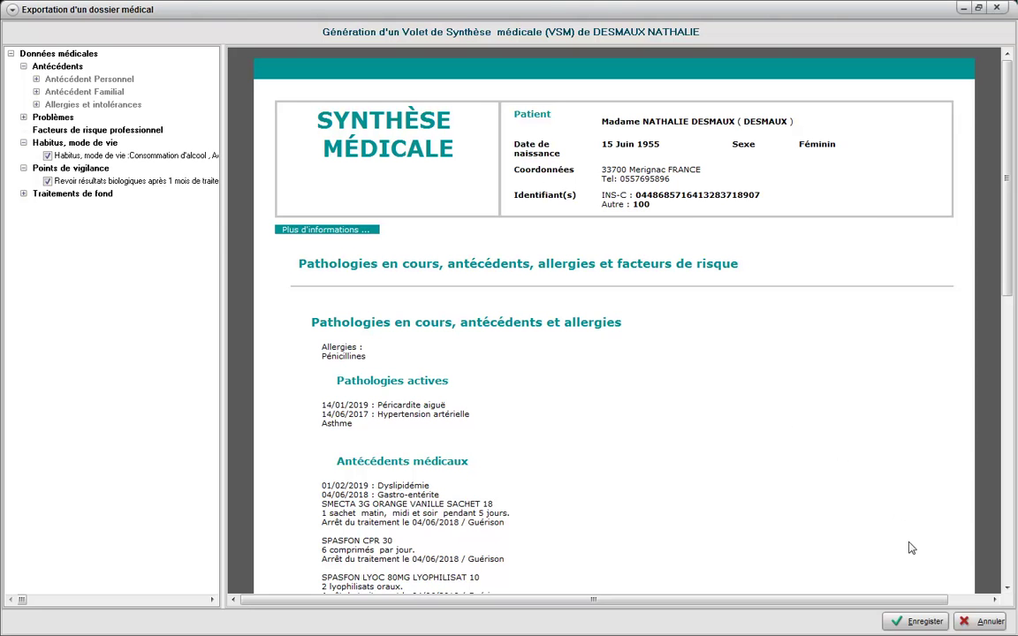
left_click(918, 621)
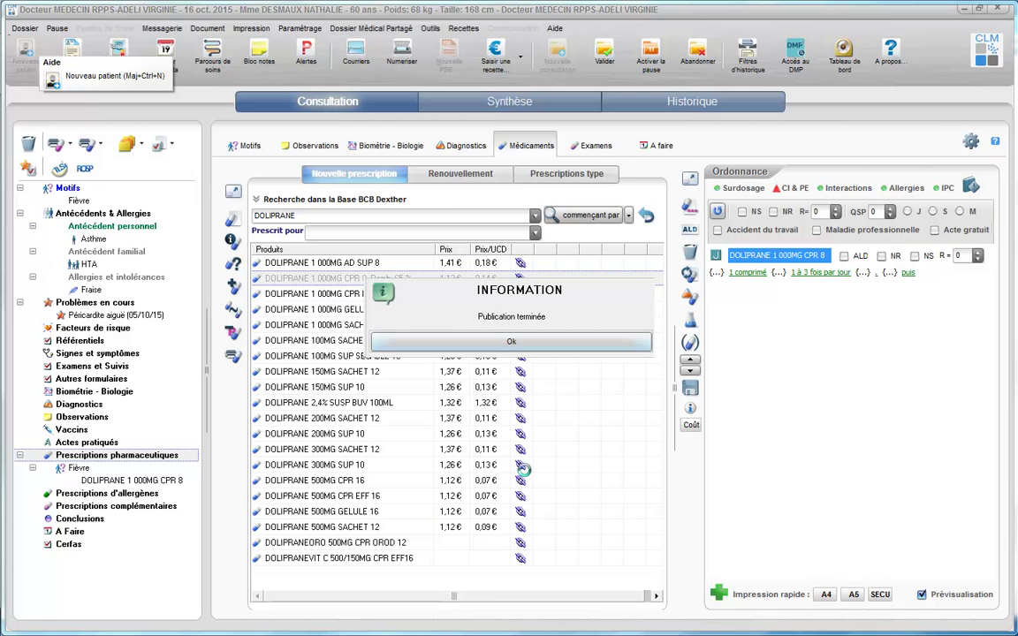
Acknowledge the Publication terminée notice.
left_click(497, 344)
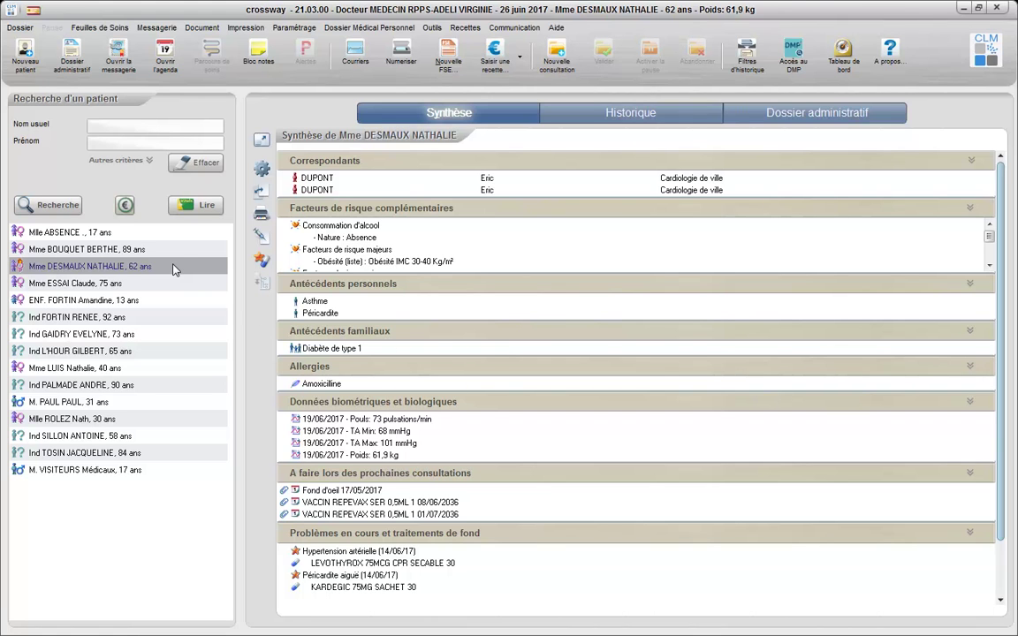
Generate the Volet de Synthèse Médical from the Document menu and save the export.
left_click(197, 27)
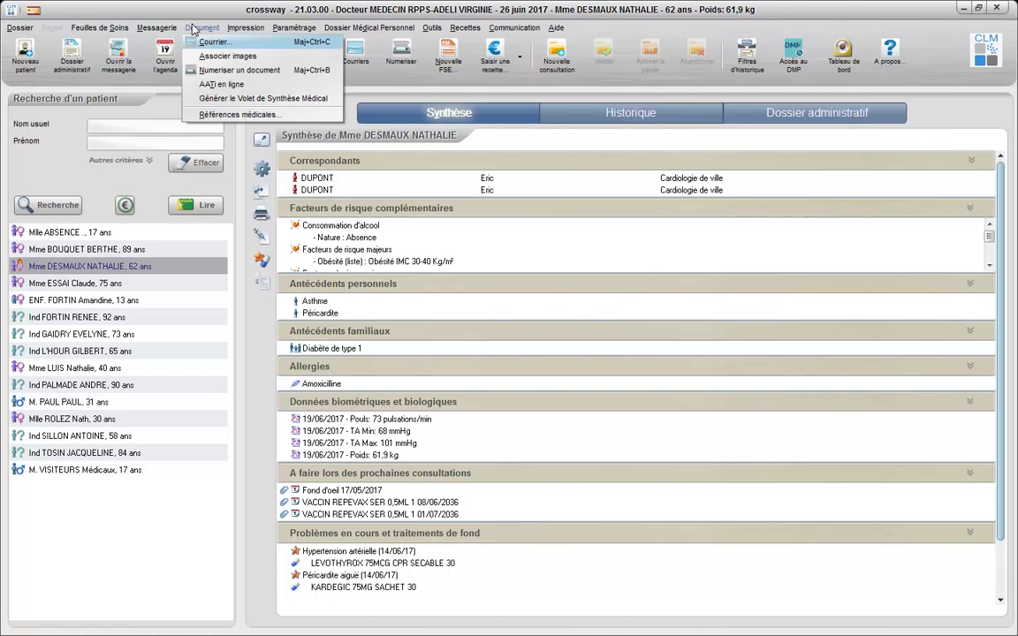
left_click(325, 98)
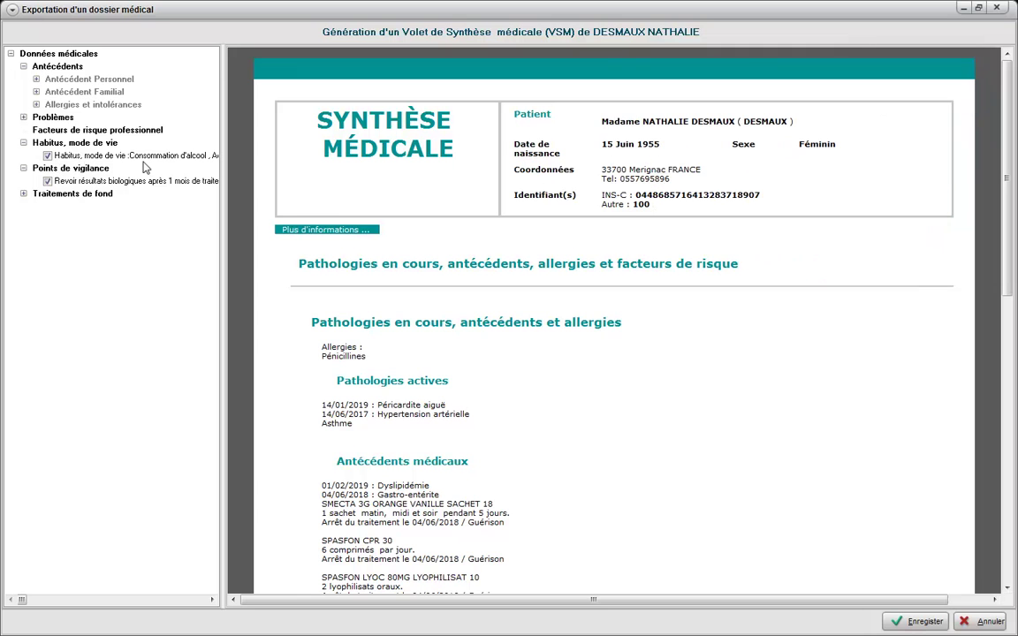
left_click(919, 620)
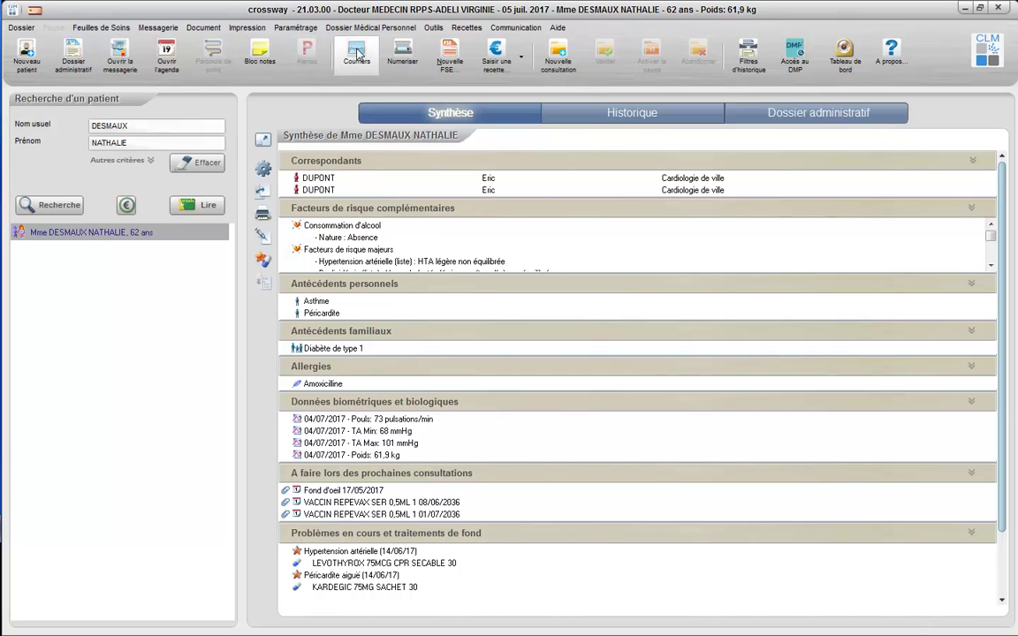
Send the new VSM document from Courriers to the DMP and confirm.
left_click(357, 53)
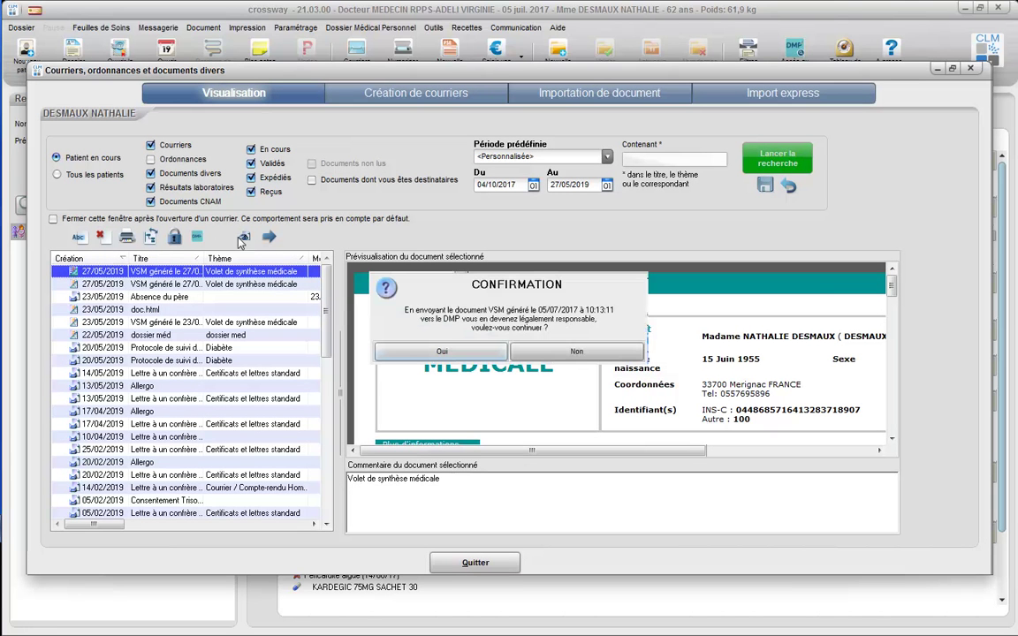
left_click(402, 356)
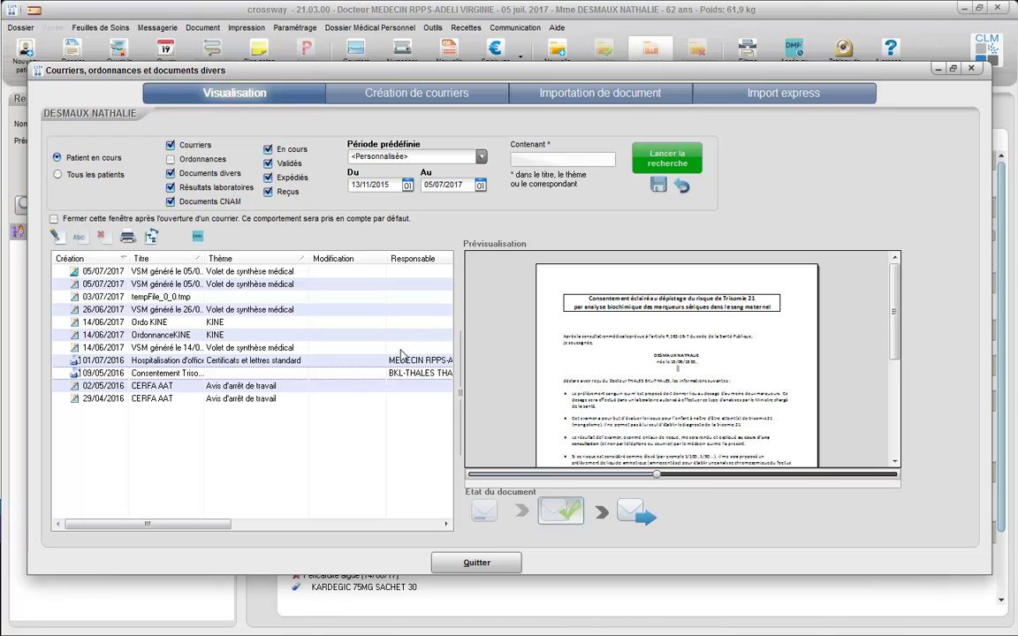
Close Courriers, search the patient's DMP documents by submission date, then reopen the documents list.
left_click(465, 560)
left_click(361, 27)
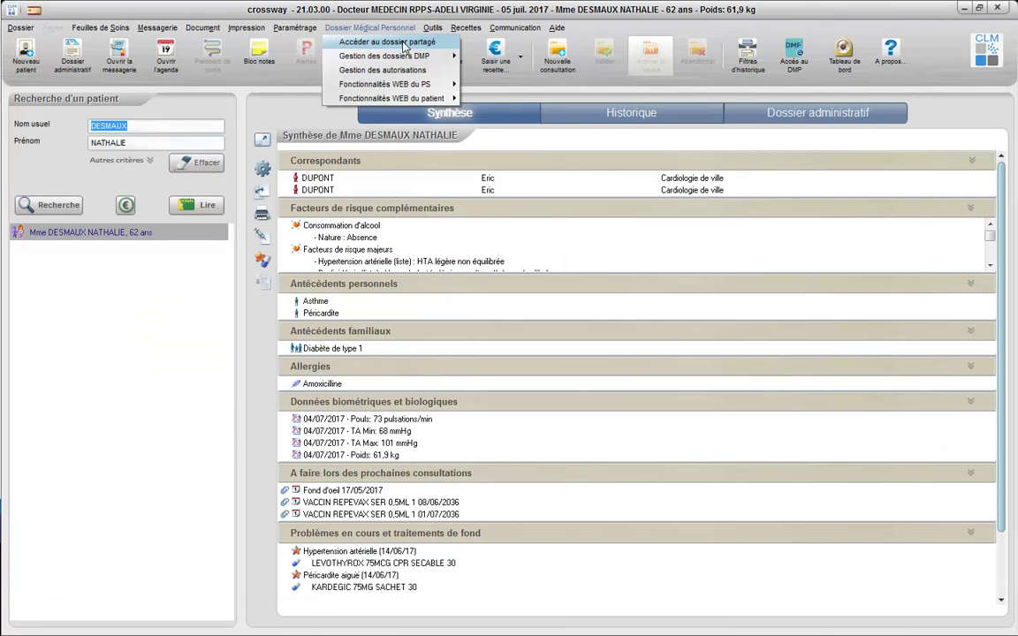
left_click(364, 36)
left_click(583, 174)
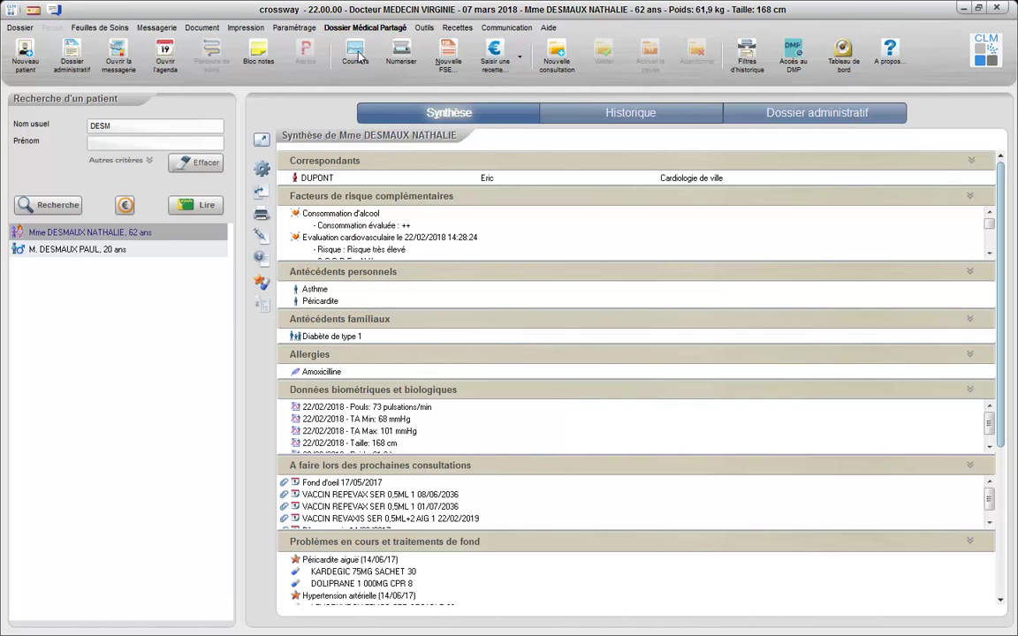
left_click(357, 55)
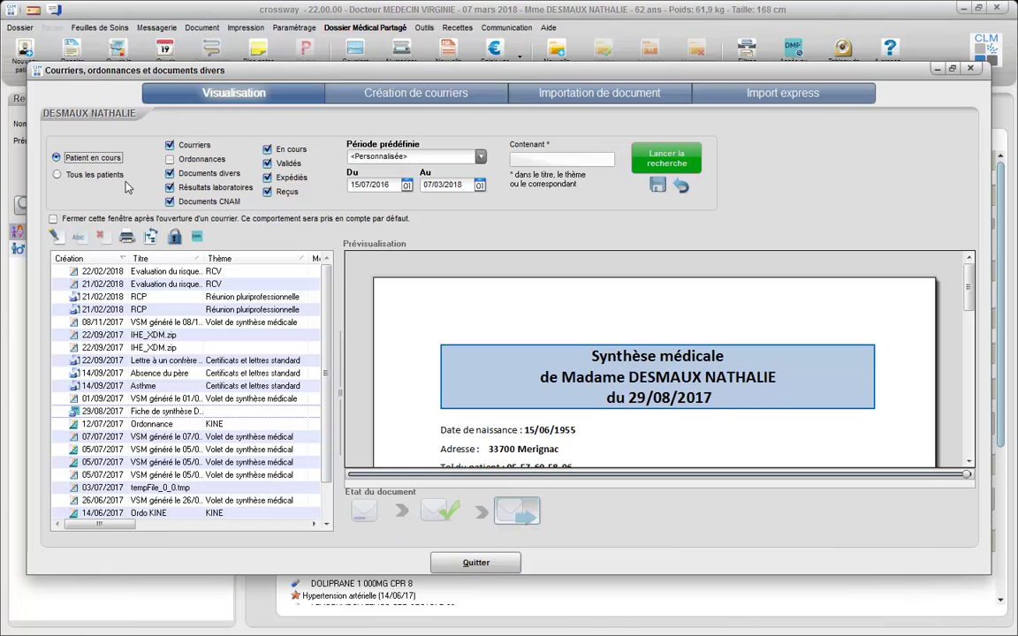
Send the 22/02/2018 risk evaluation and 08/11/2017 VSM to the DMP, confirming both.
left_click(114, 273)
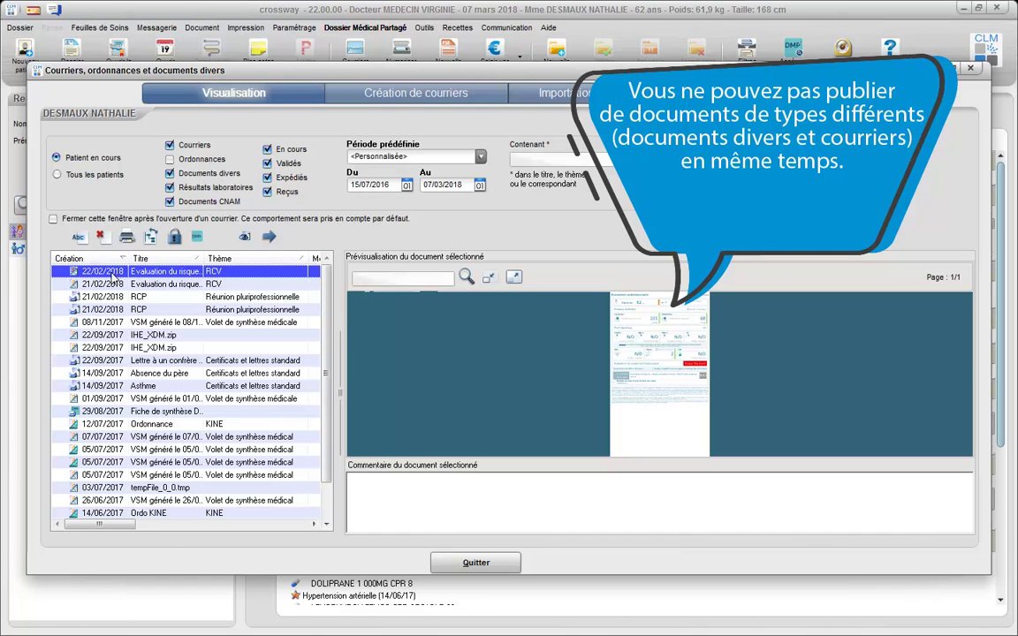
left_click(109, 324, "ctrl")
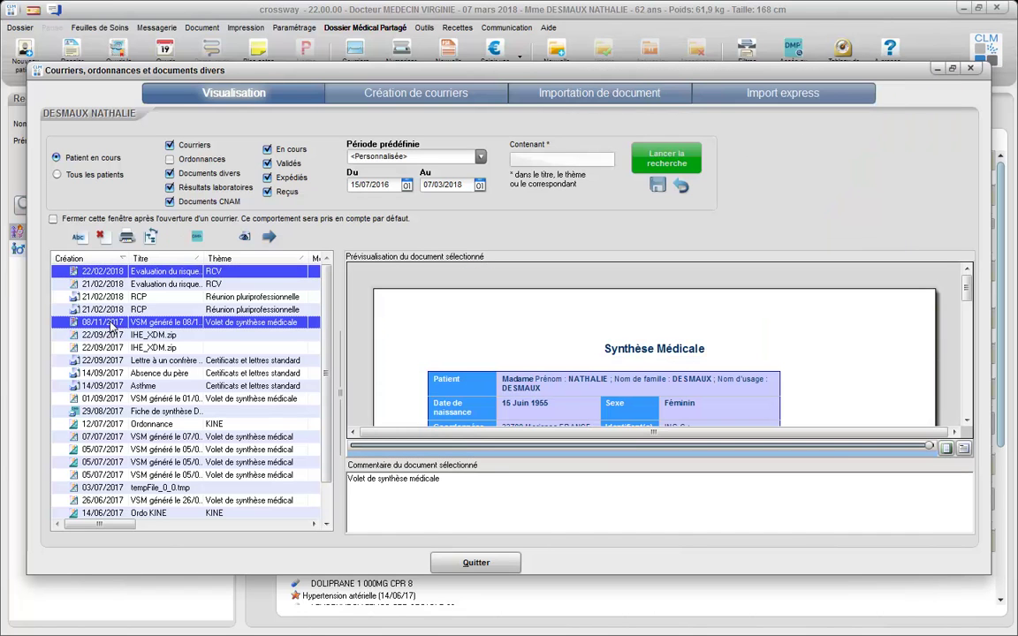
left_click(198, 239)
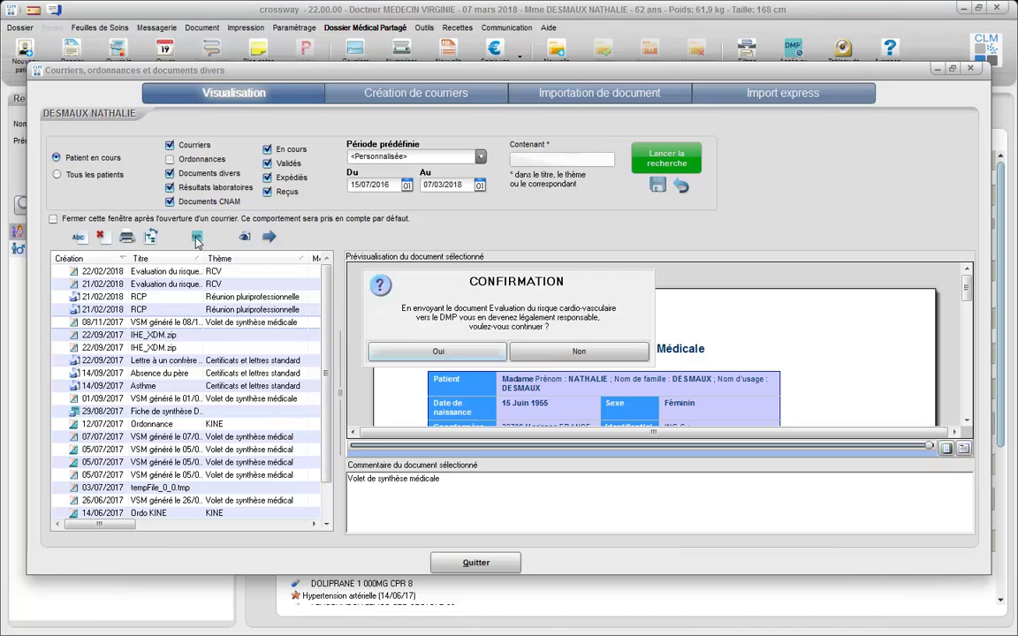
left_click(449, 352)
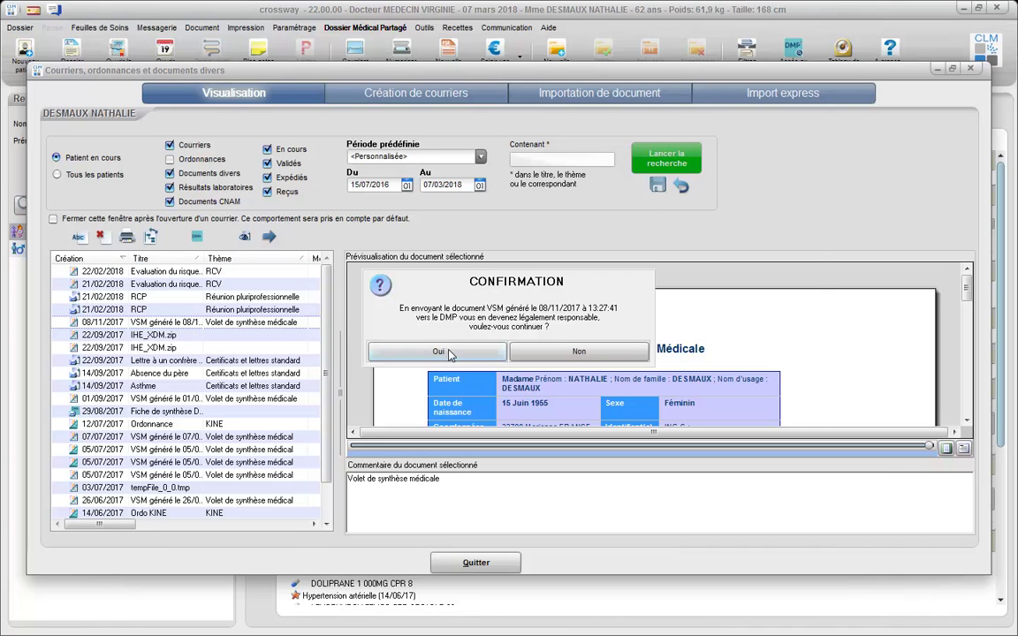
left_click(449, 353)
Type the publication as Comptes rendus, CR de réunion de concertation pluridisciplinaire, publish, and close Courriers.
left_click(477, 312)
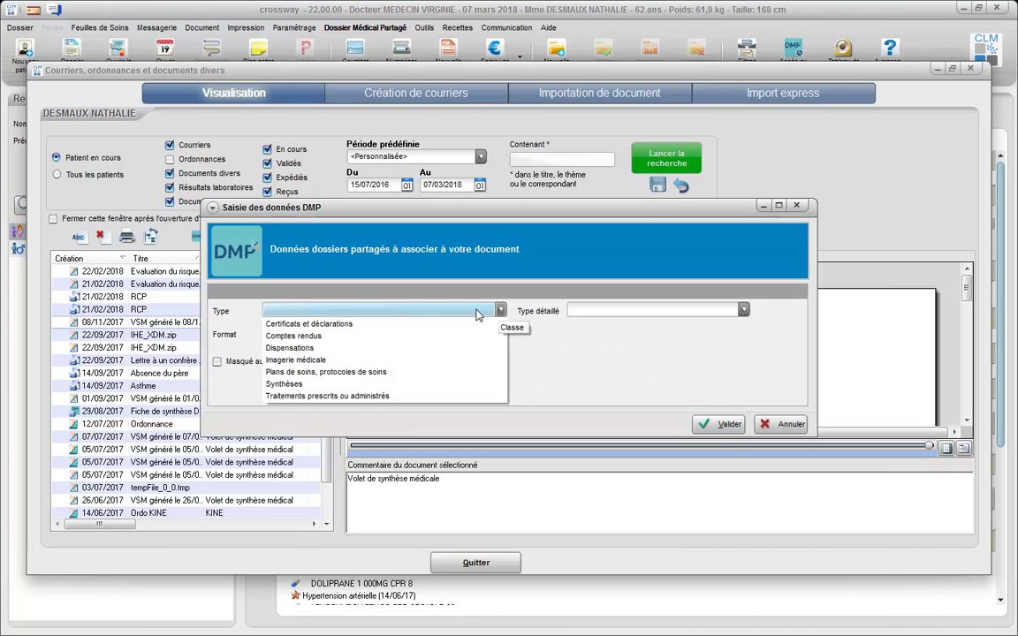
left_click(381, 336)
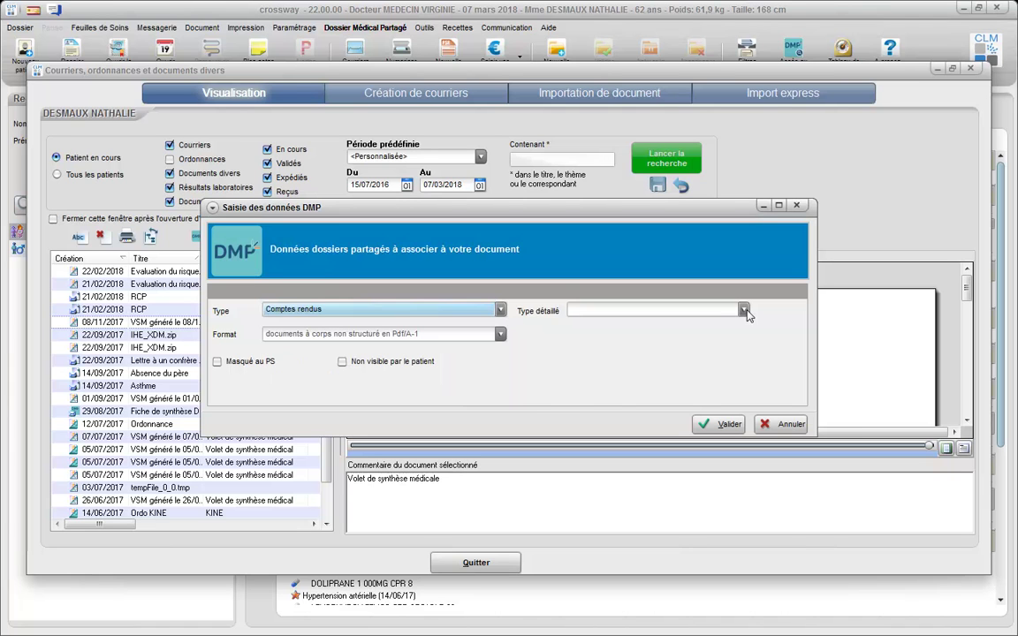
left_click(744, 311)
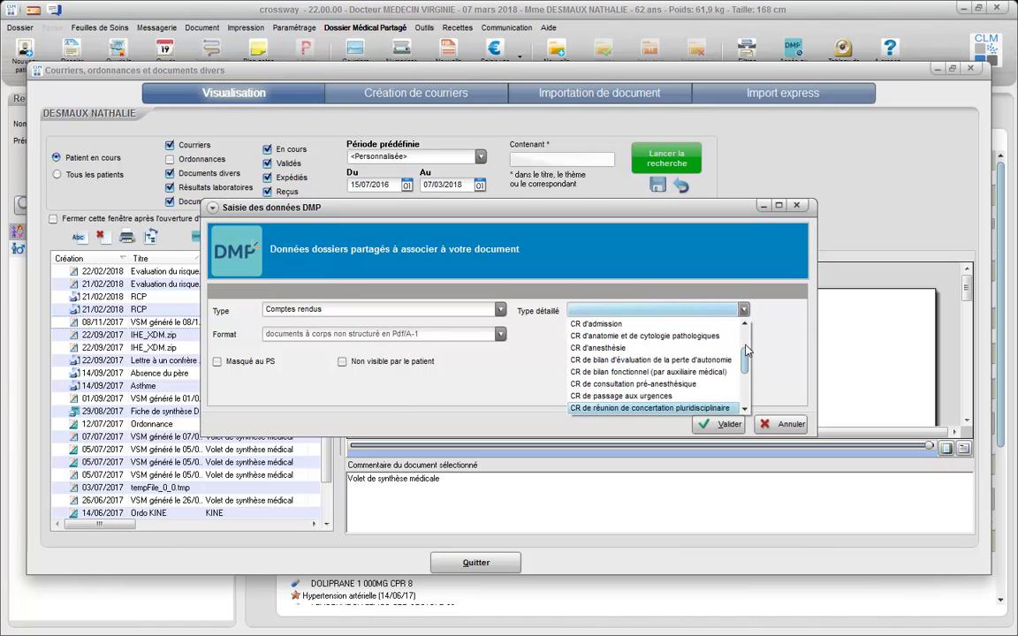
left_click(698, 407)
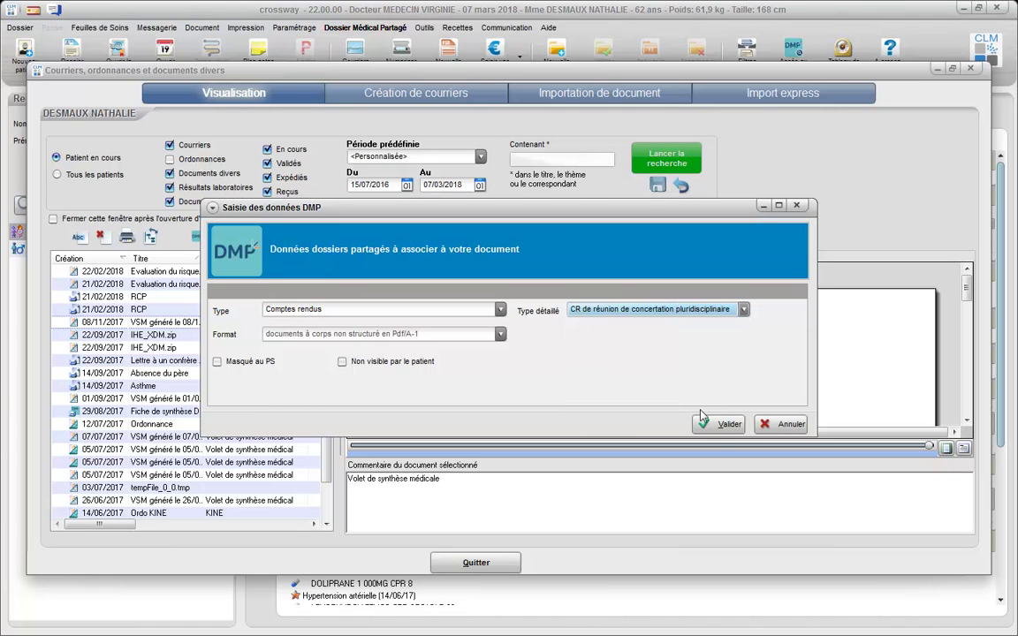
left_click(717, 424)
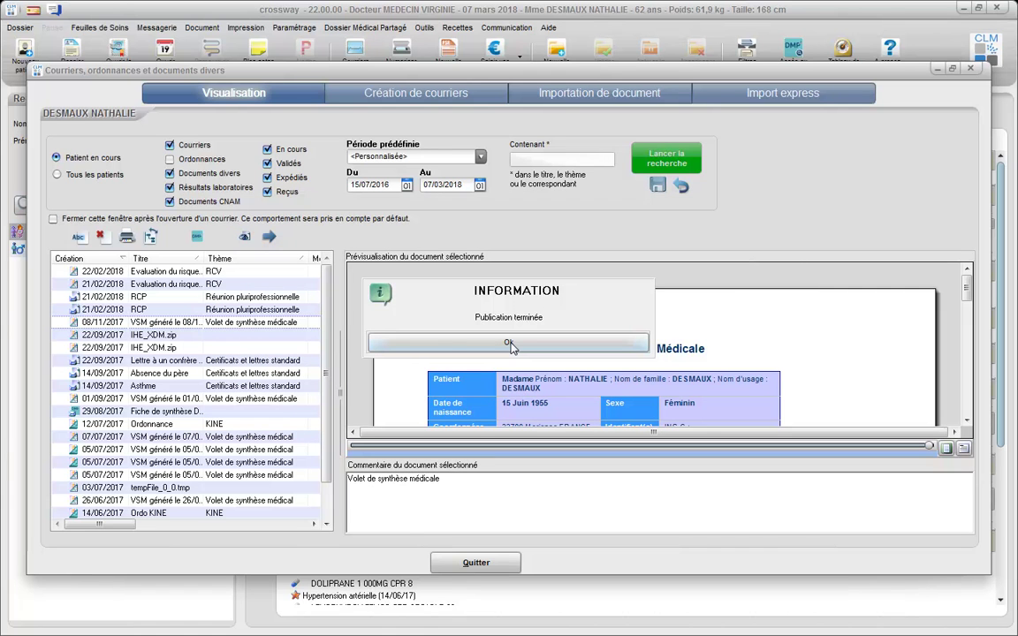
left_click(509, 344)
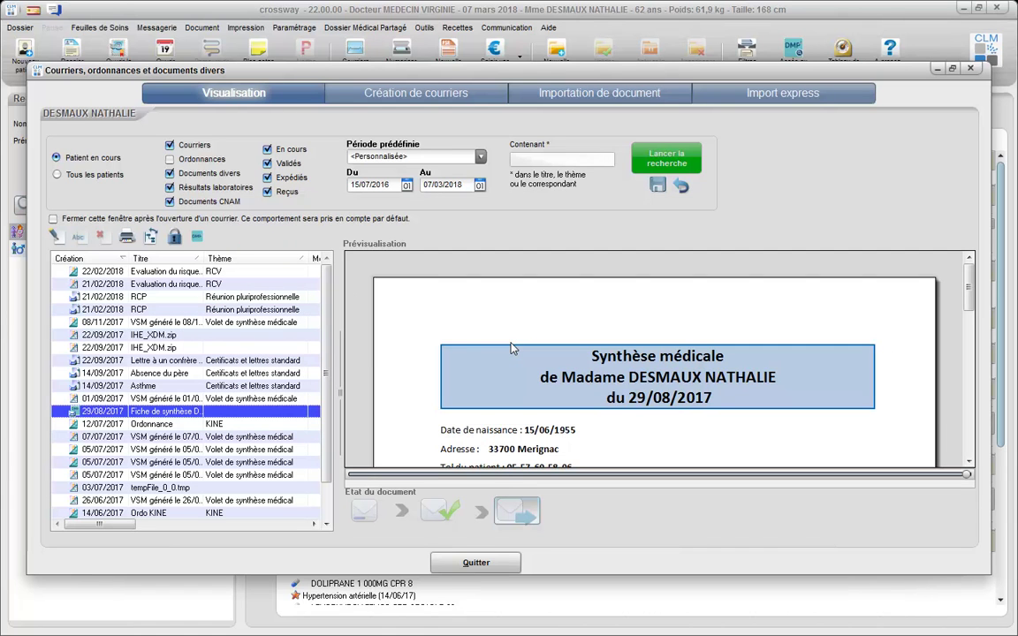
left_click(477, 563)
Open the DMP document search and filter by submission date.
left_click(344, 27)
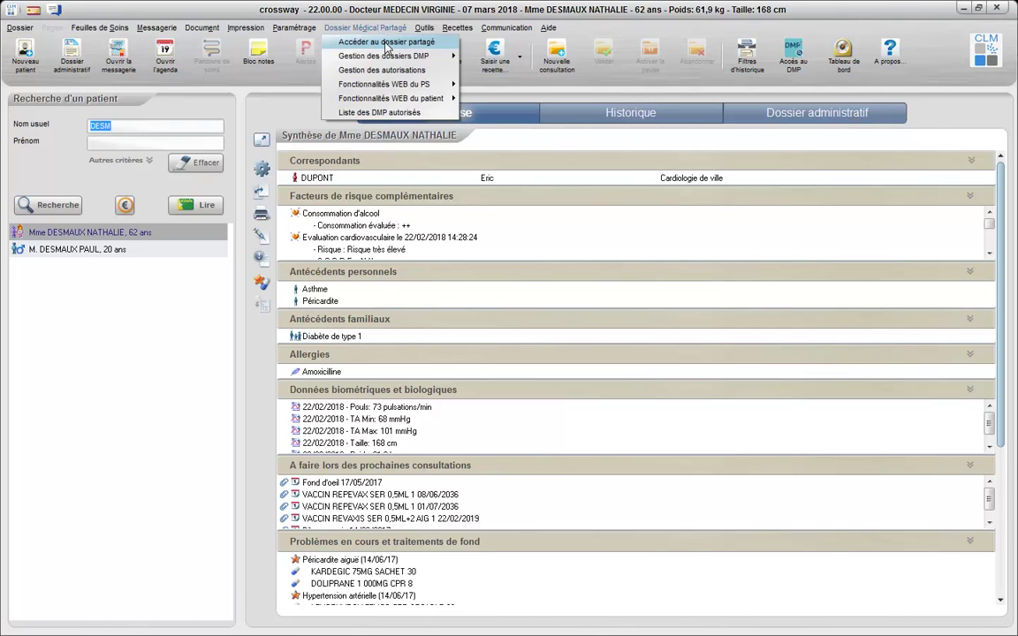
left_click(350, 45)
left_click(550, 175)
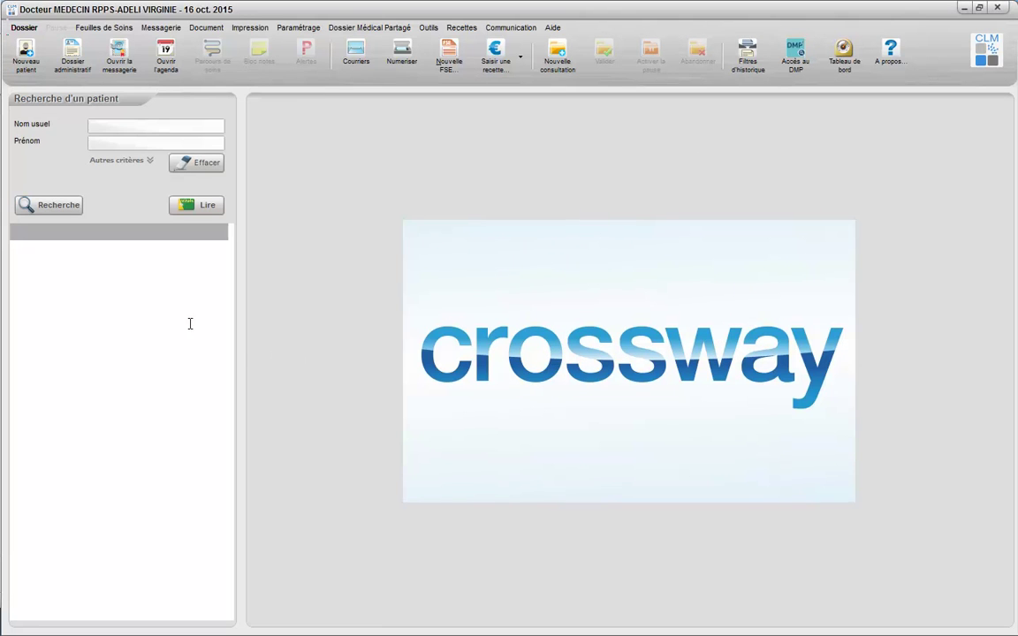
Search patients by surname 'DES' and open her DMP document search from Dossier Médical Partagé.
left_click(100, 124)
type("DES")
key("Return")
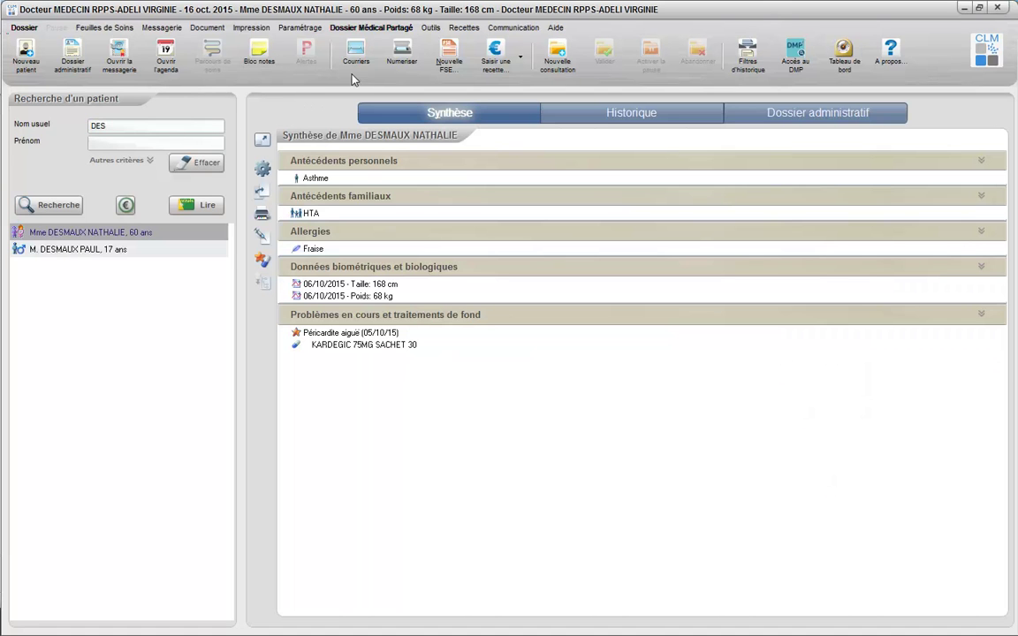
left_click(375, 30)
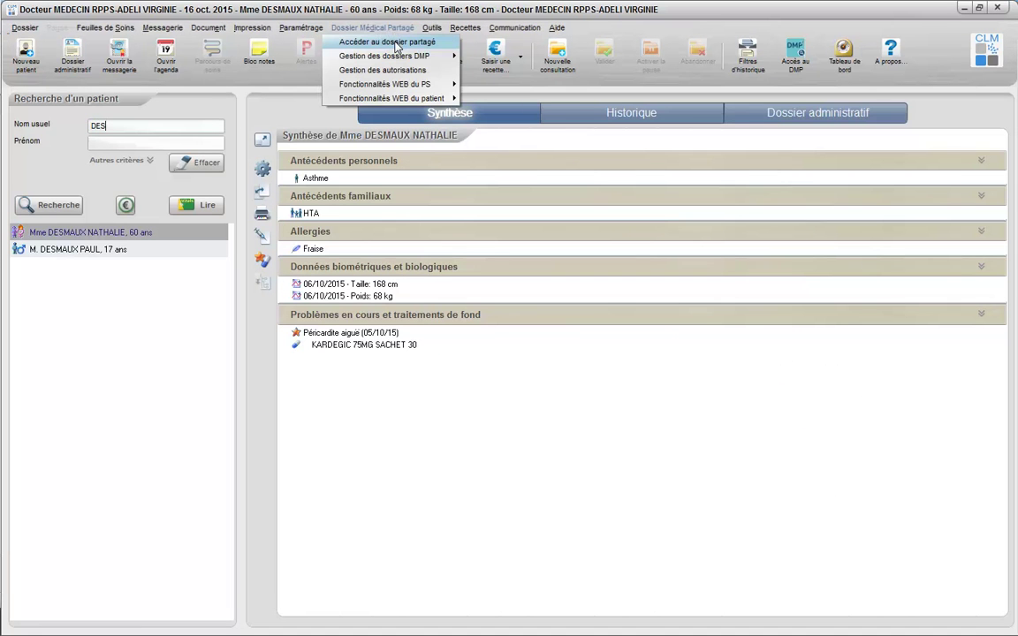
left_click(397, 46)
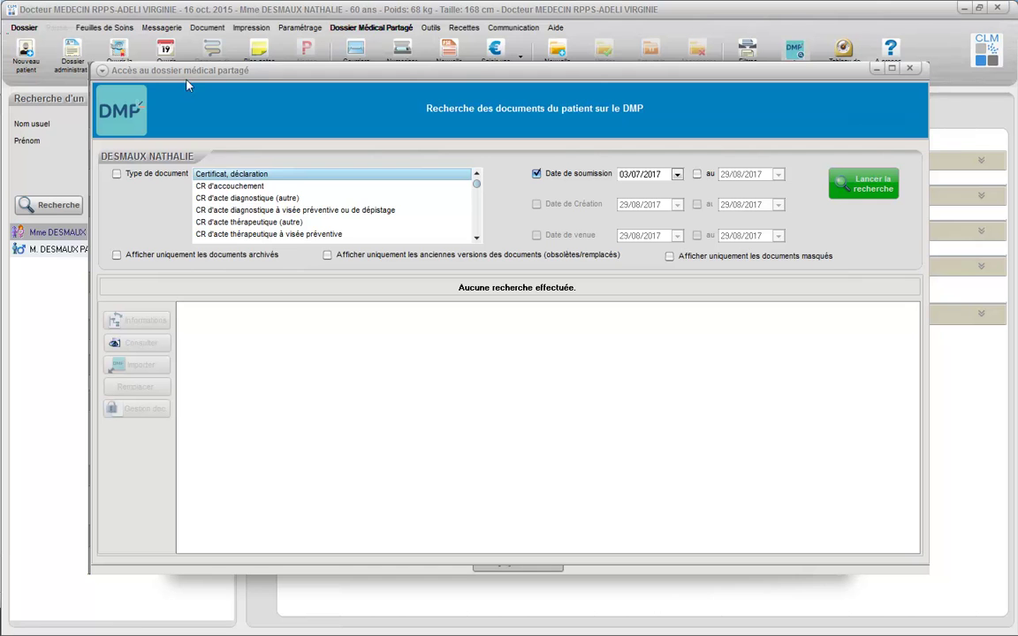
Add a document-type filter, run the DMP search, and select the 12/07/2017 Ordonnance result.
left_click(134, 174)
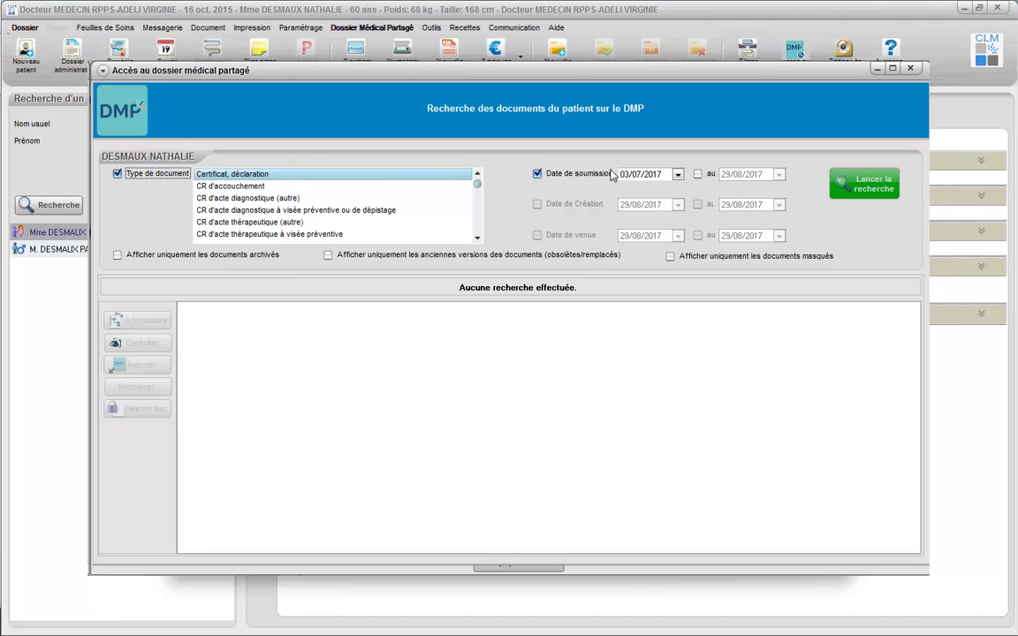
left_click(864, 185)
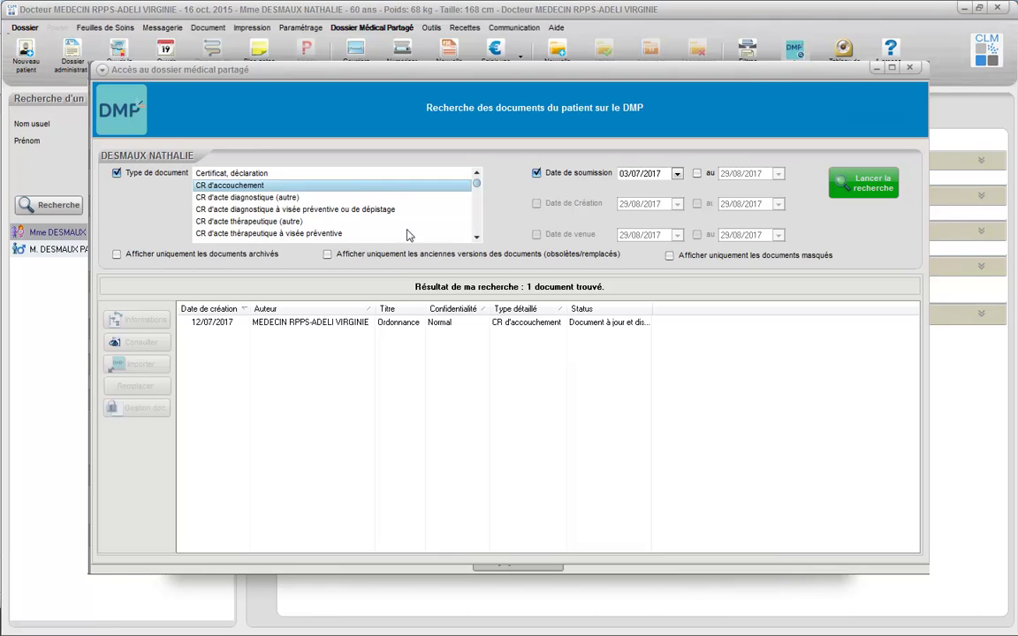
left_click(305, 336)
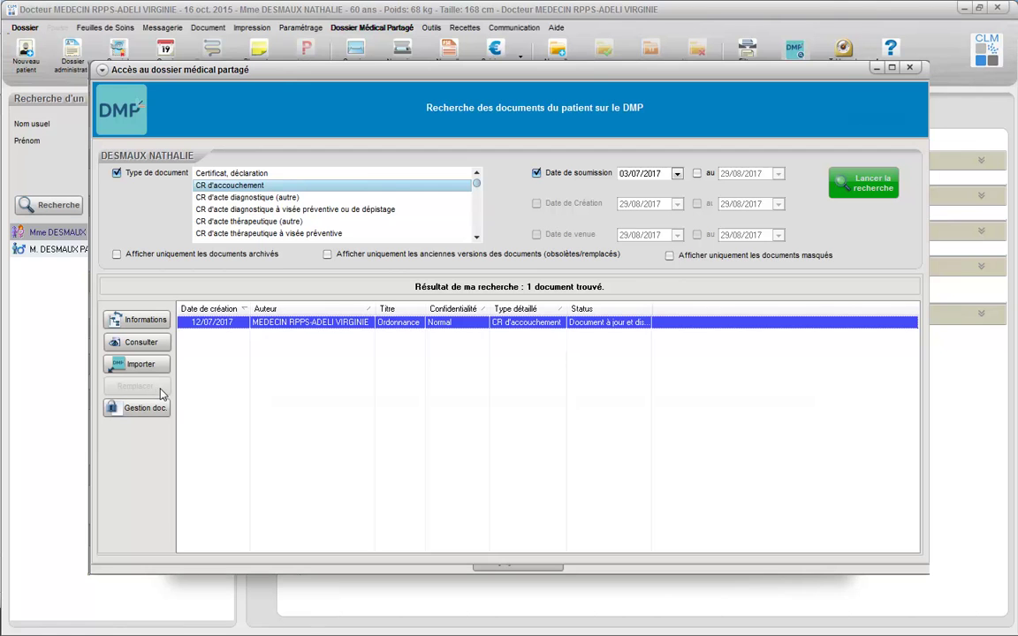
Validate the document's status and confidentiality settings in Gestion doc.
left_click(162, 408)
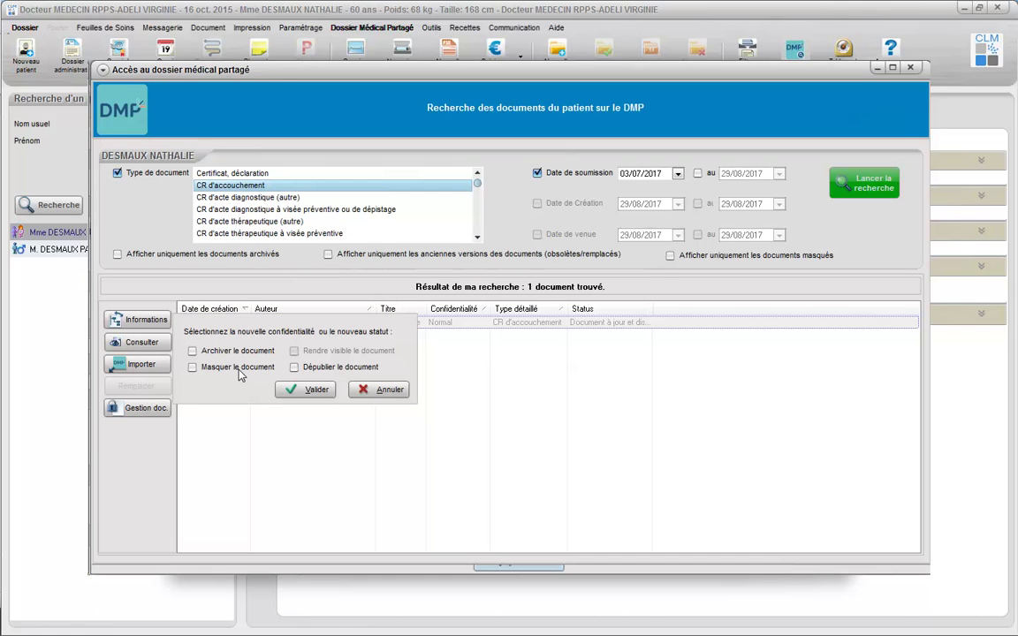
left_click(317, 391)
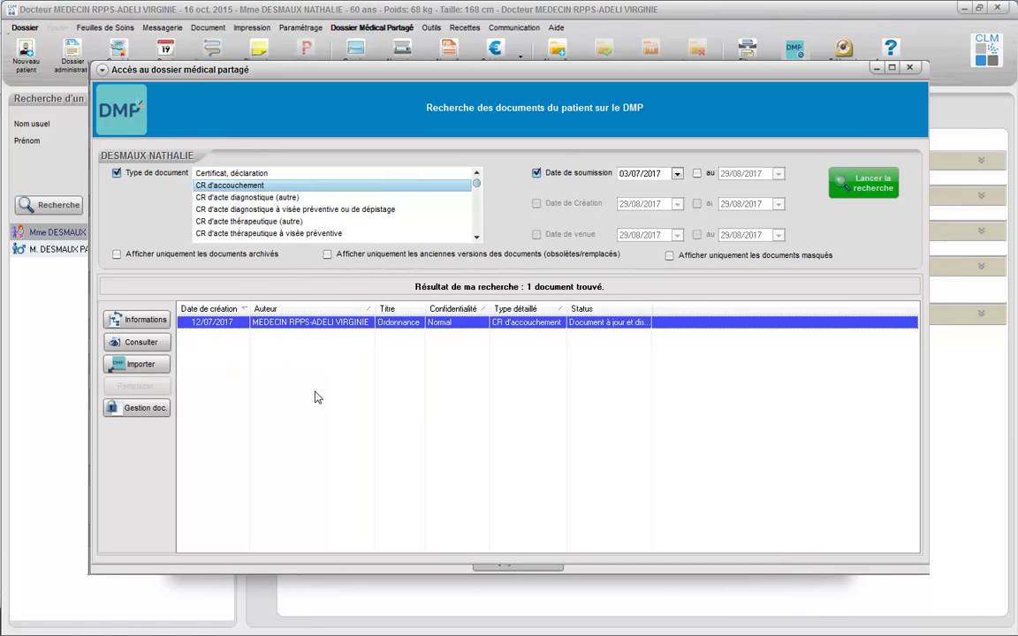
mouse_move(545, 575)
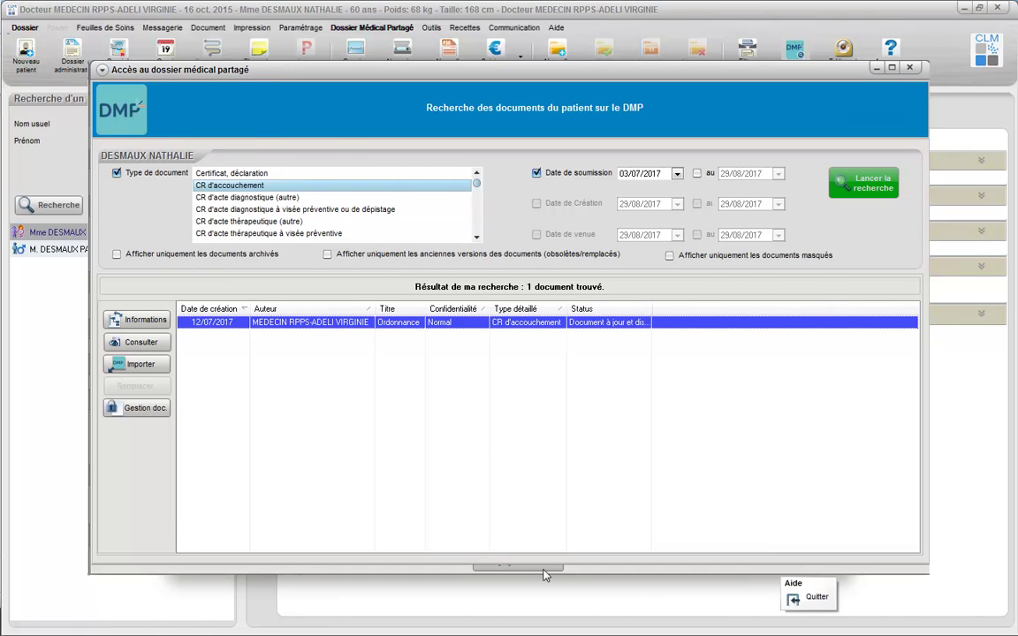